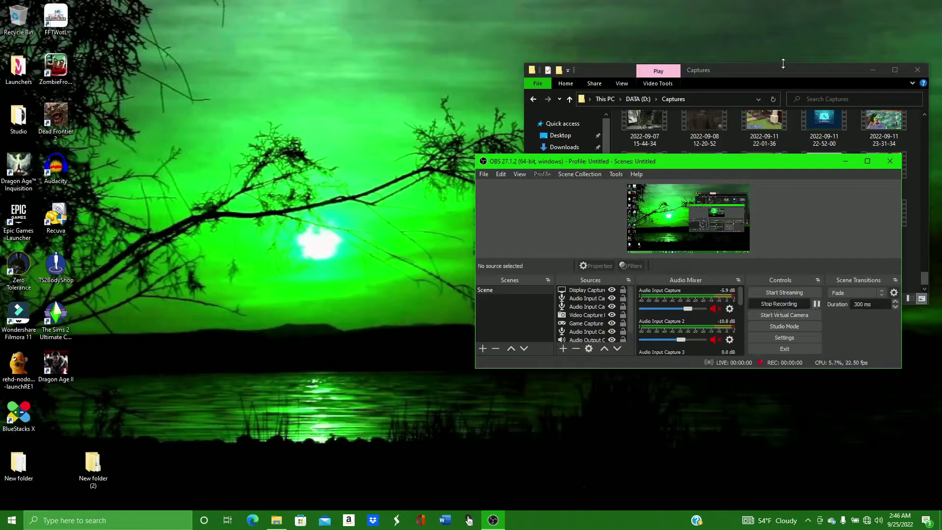
pyautogui.click(782, 73)
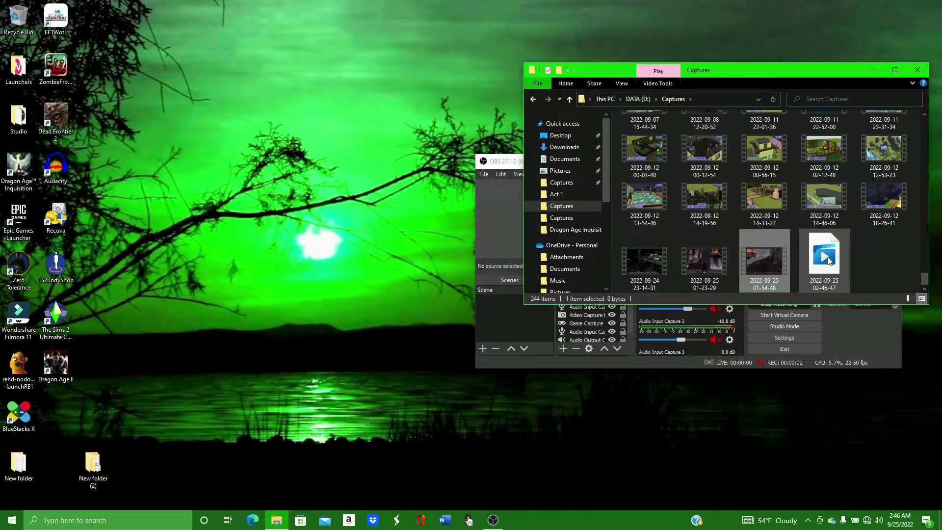
pyautogui.click(42, 521)
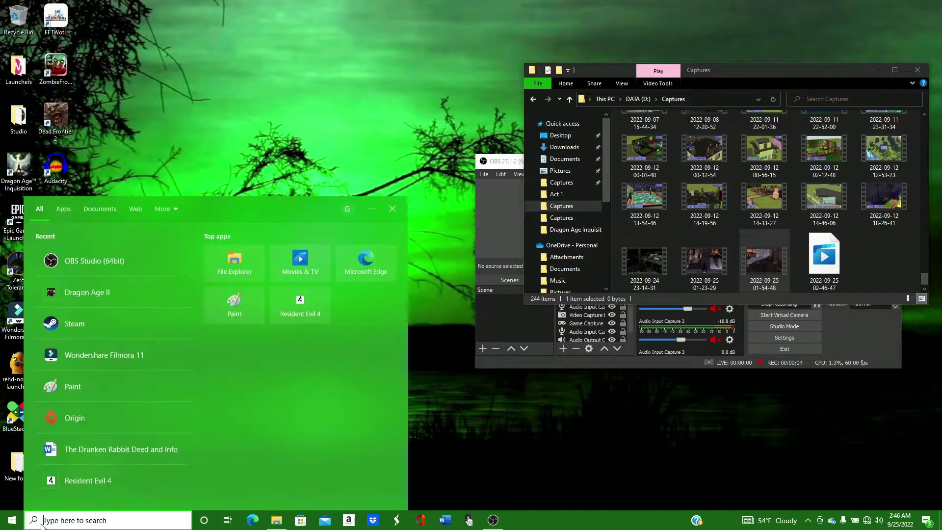
pyautogui.click(79, 354)
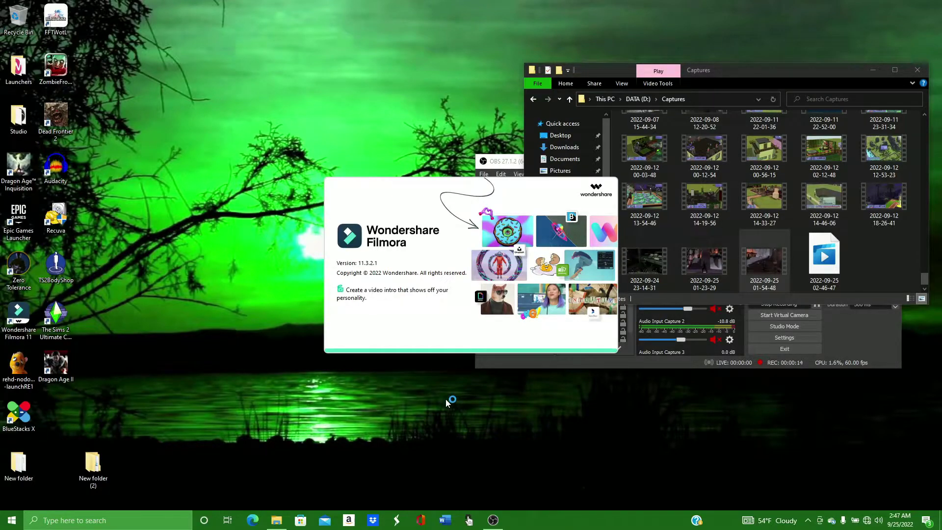
pyautogui.click(542, 163)
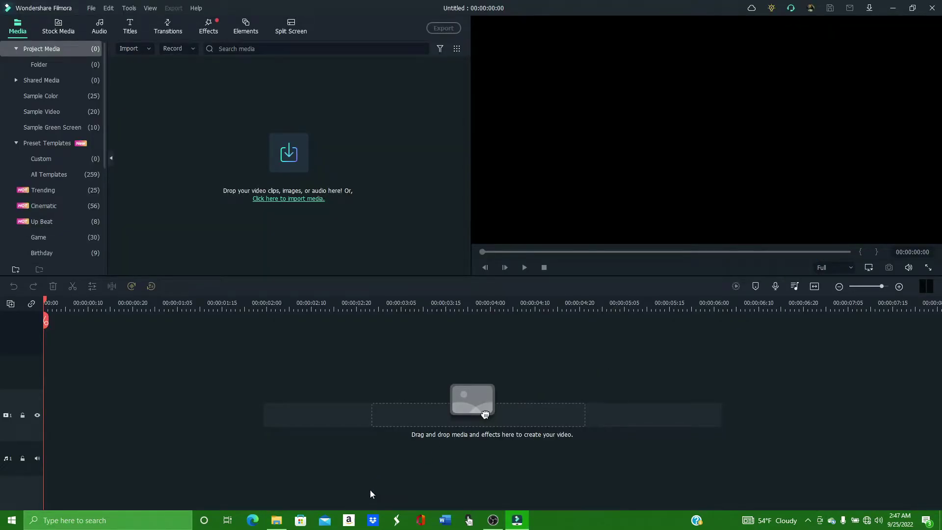
pyautogui.click(277, 519)
pyautogui.moveTo(824, 255); pyautogui.dragTo(350, 164)
pyautogui.moveTo(215, 84); pyautogui.dragTo(22, 423)
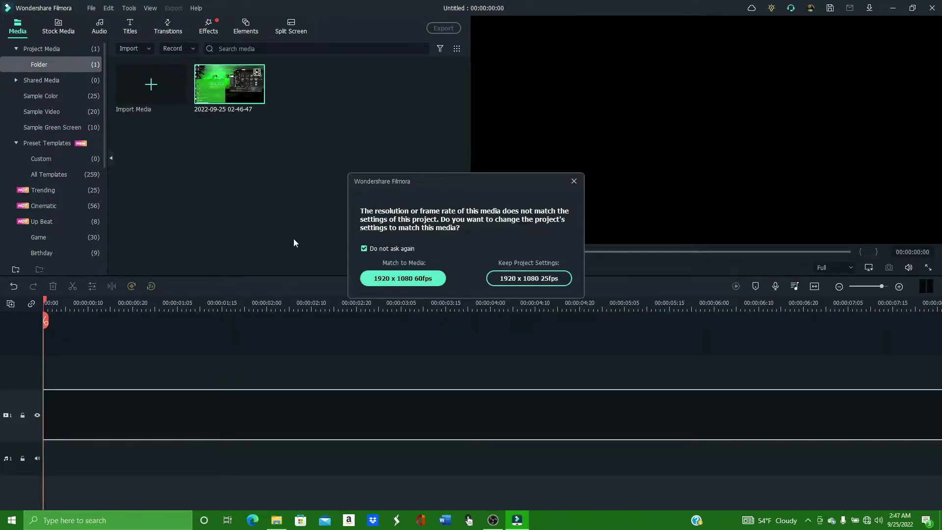
pyautogui.click(394, 278)
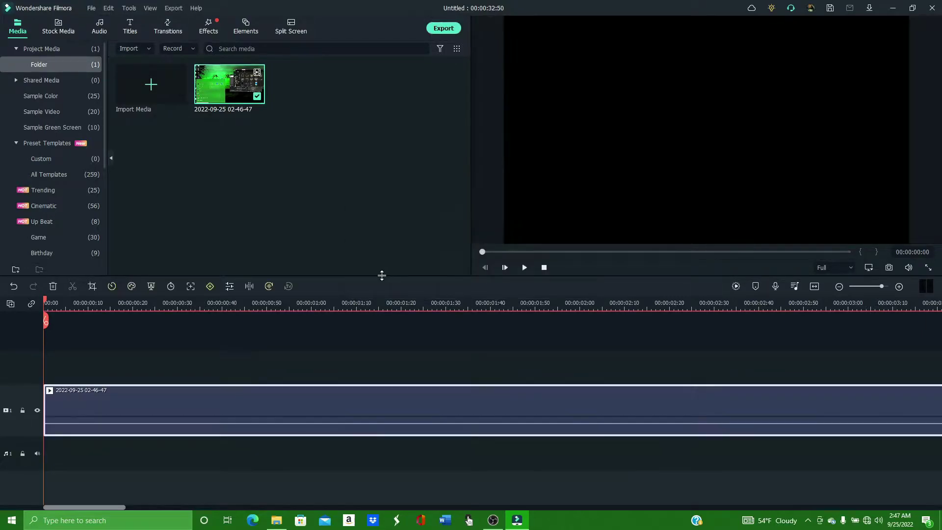
pyautogui.click(252, 304)
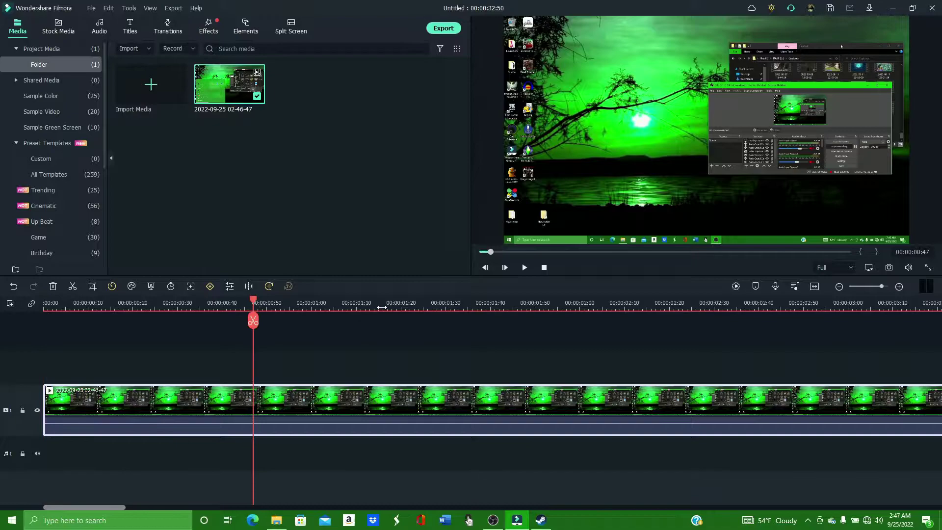
pyautogui.moveTo(400, 302); pyautogui.dragTo(100, 302)
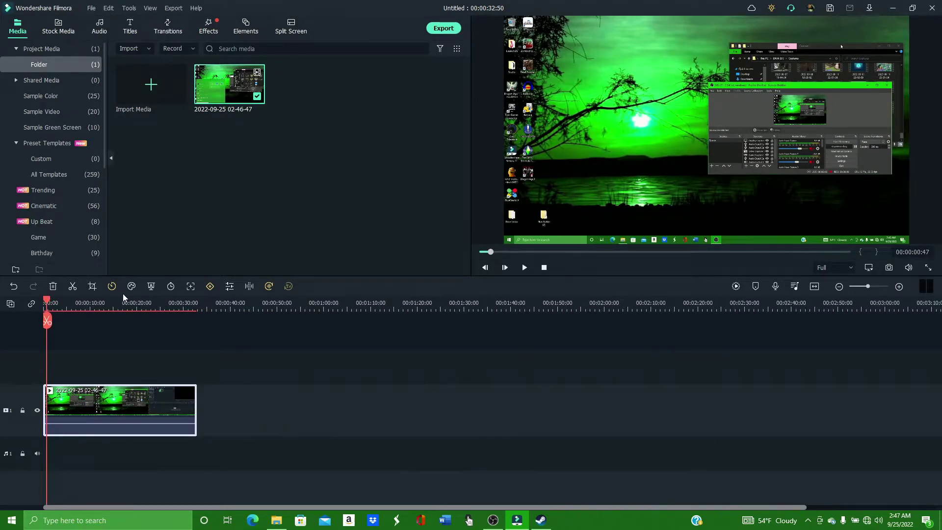
pyautogui.click(136, 302)
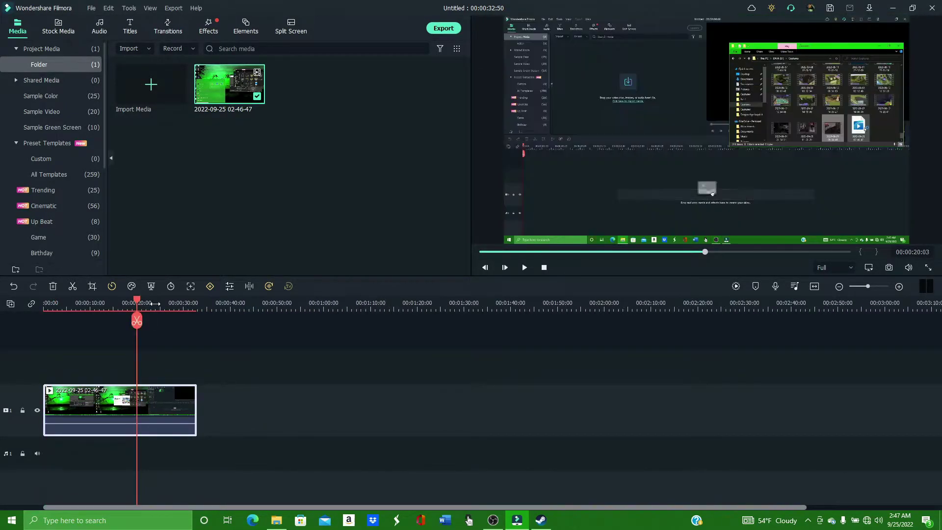
pyautogui.click(183, 302)
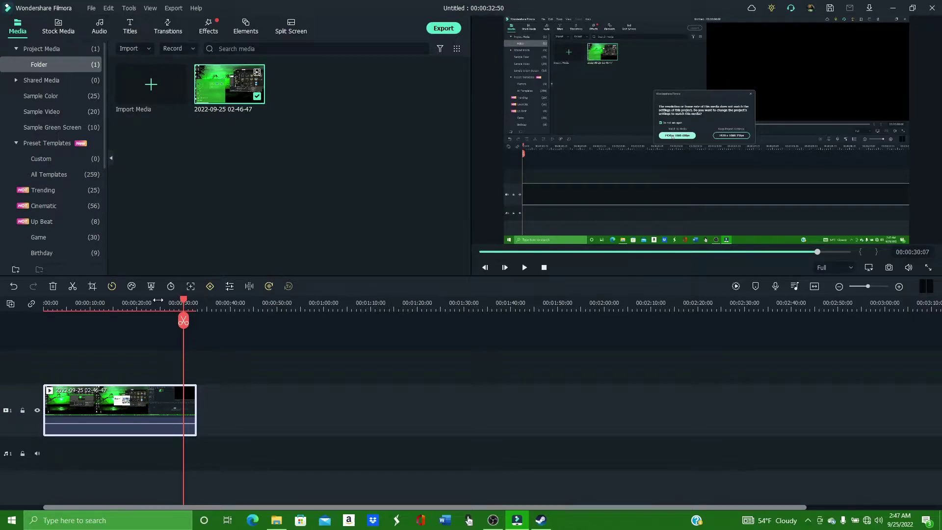
pyautogui.click(158, 300)
pyautogui.click(220, 303)
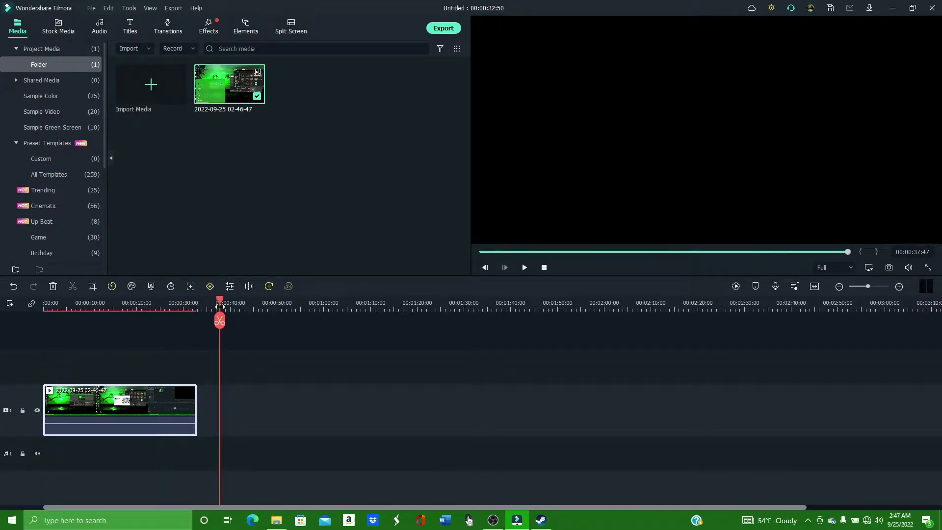
pyautogui.click(178, 303)
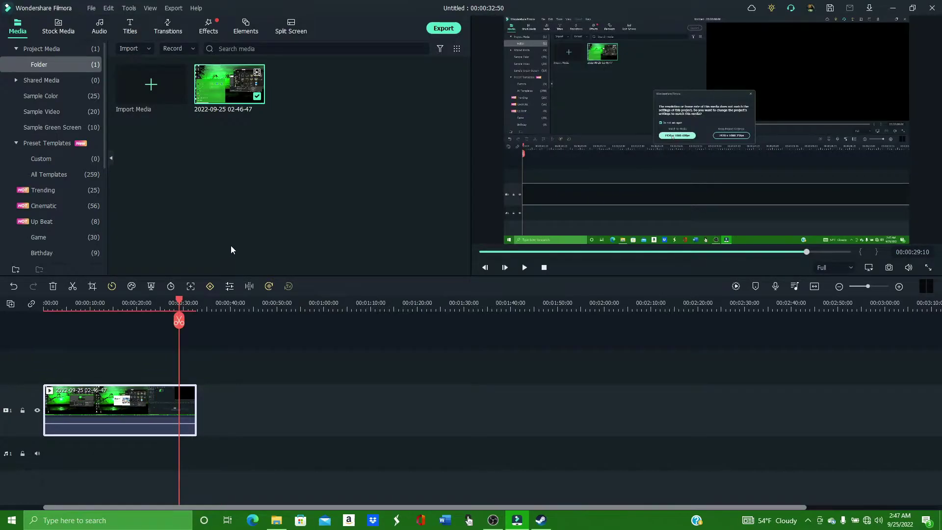
pyautogui.moveTo(194, 302); pyautogui.dragTo(173, 300)
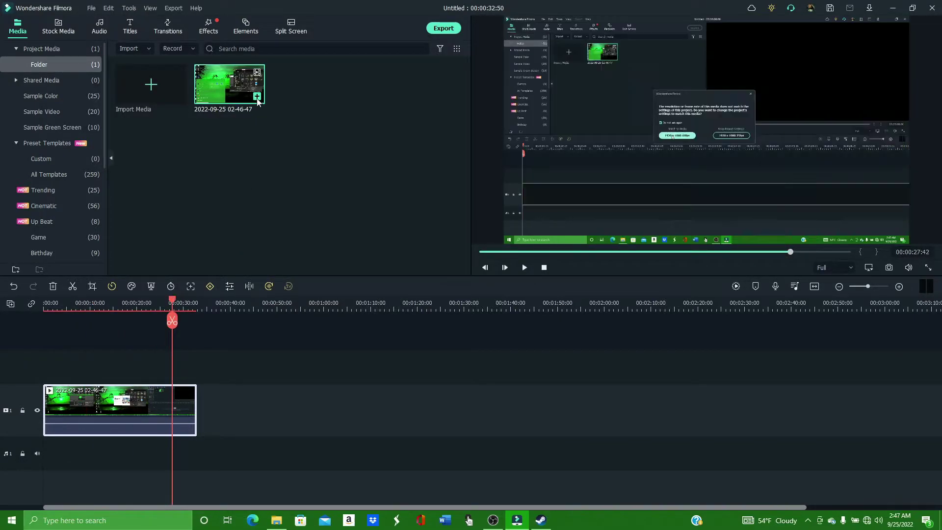
pyautogui.rightClick(251, 96)
pyautogui.click(289, 322)
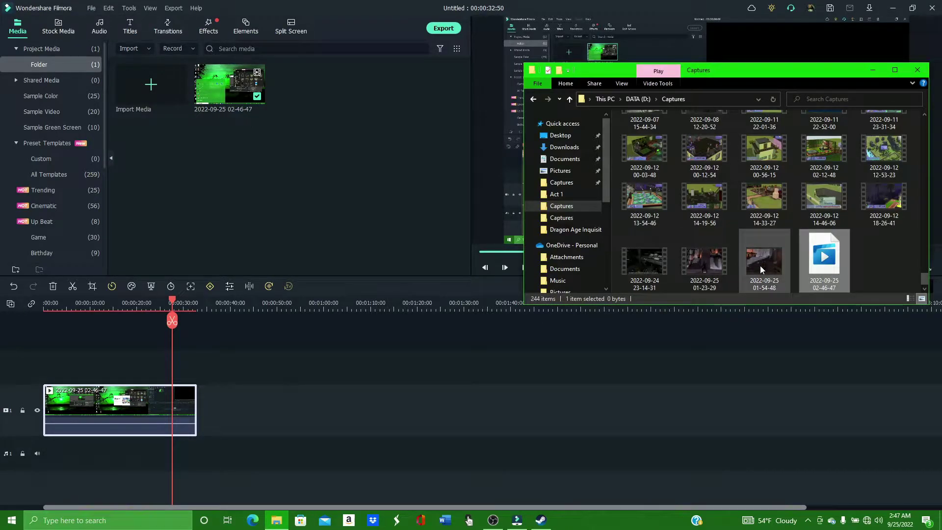
pyautogui.click(760, 265)
pyautogui.moveTo(760, 266); pyautogui.dragTo(334, 101)
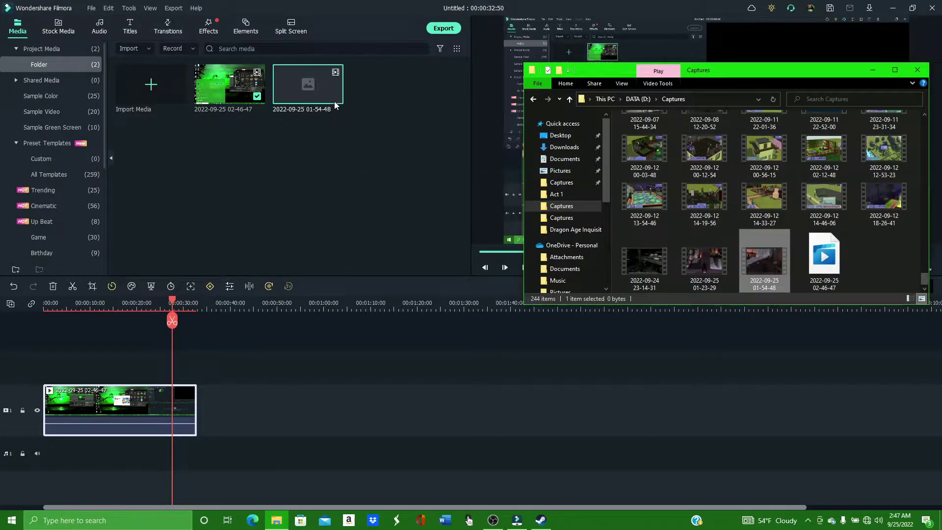
pyautogui.rightClick(160, 367)
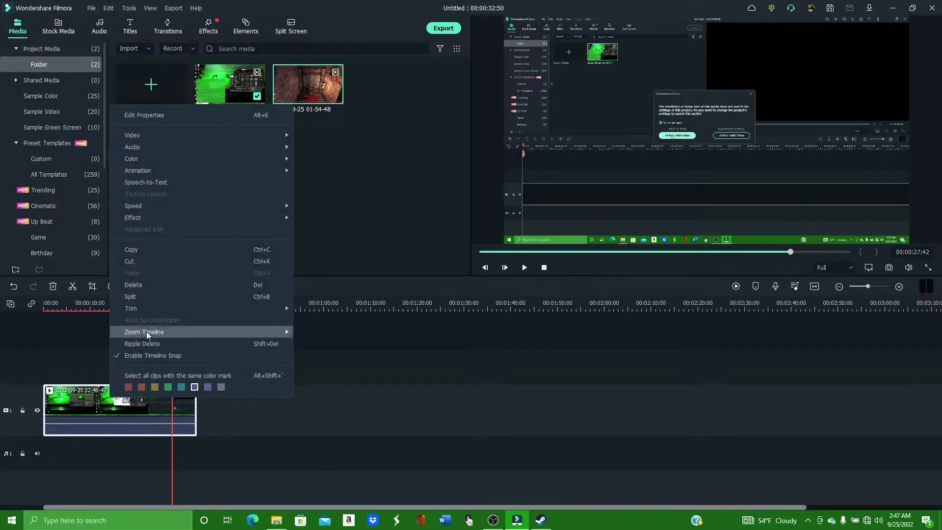
pyautogui.click(169, 283)
pyautogui.moveTo(485, 414); pyautogui.dragTo(83, 337)
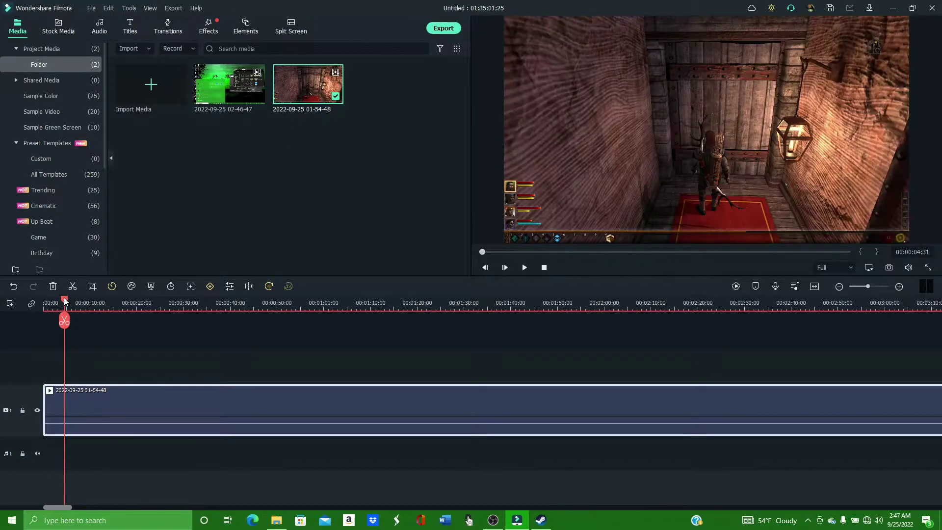
pyautogui.moveTo(523, 307); pyautogui.dragTo(781, 310)
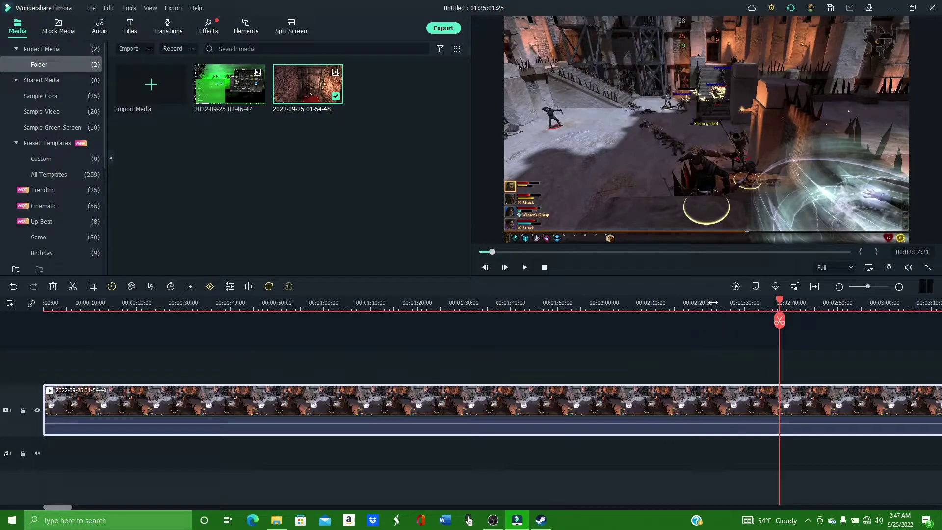
pyautogui.scroll(-5, 710, 321)
pyautogui.press('space')
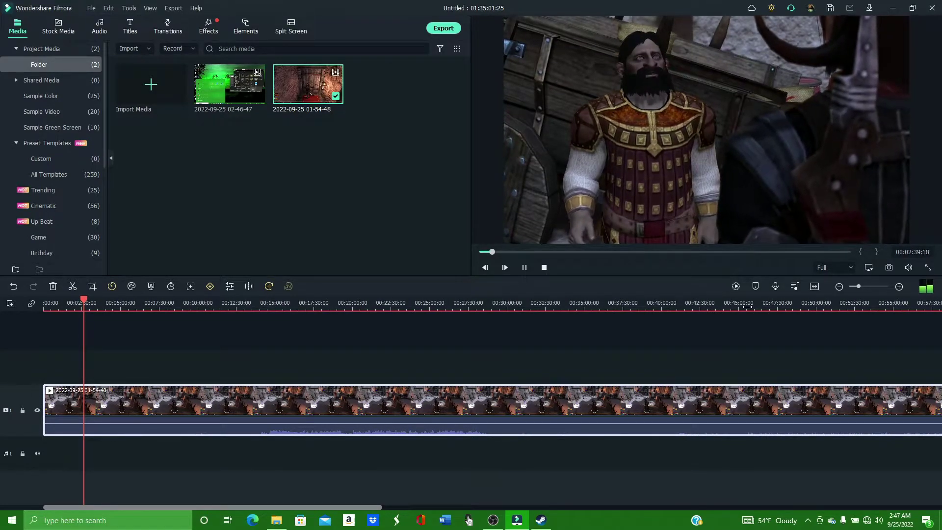
pyautogui.press('space')
pyautogui.scroll(-5, 520, 308)
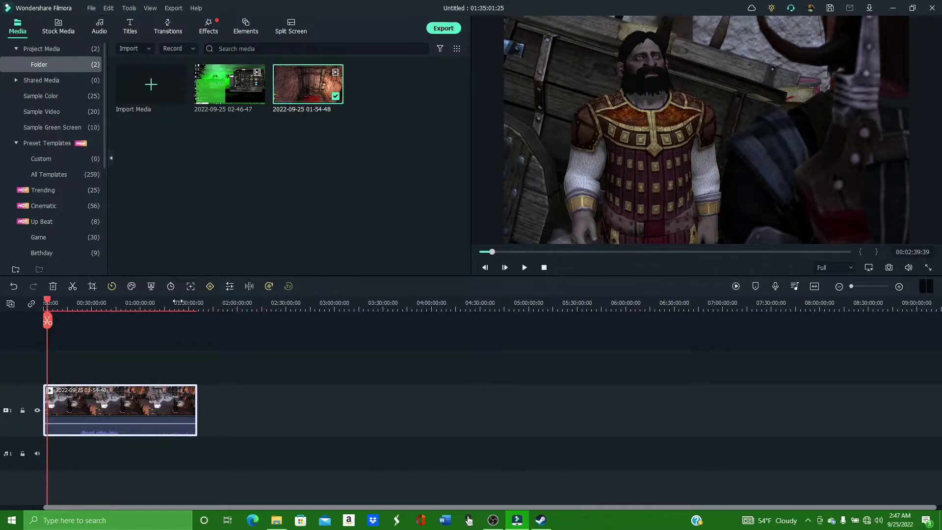
pyautogui.click(195, 302)
pyautogui.scroll(2, 294, 304)
pyautogui.scroll(2, 295, 304)
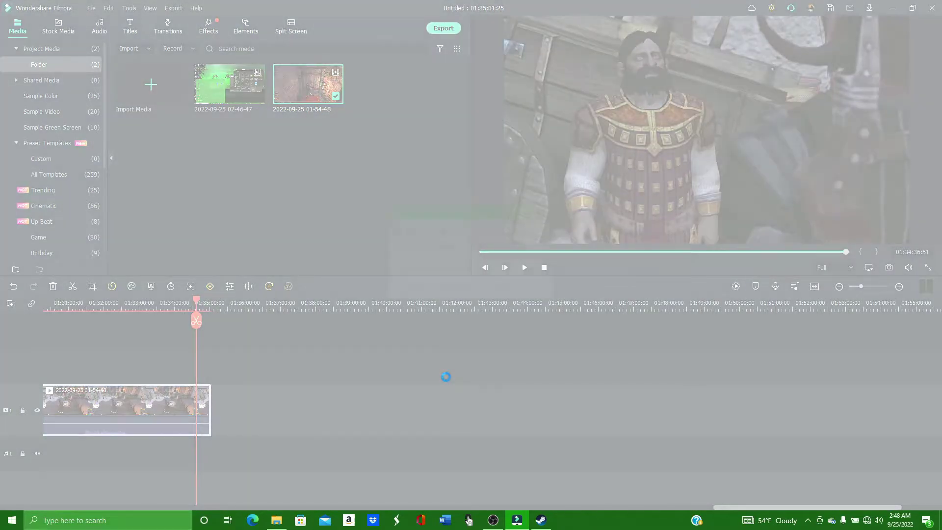
# - Dismiss the antivirus expiry notice and close the unresponsive Filmora editor
pyautogui.click(445, 378)
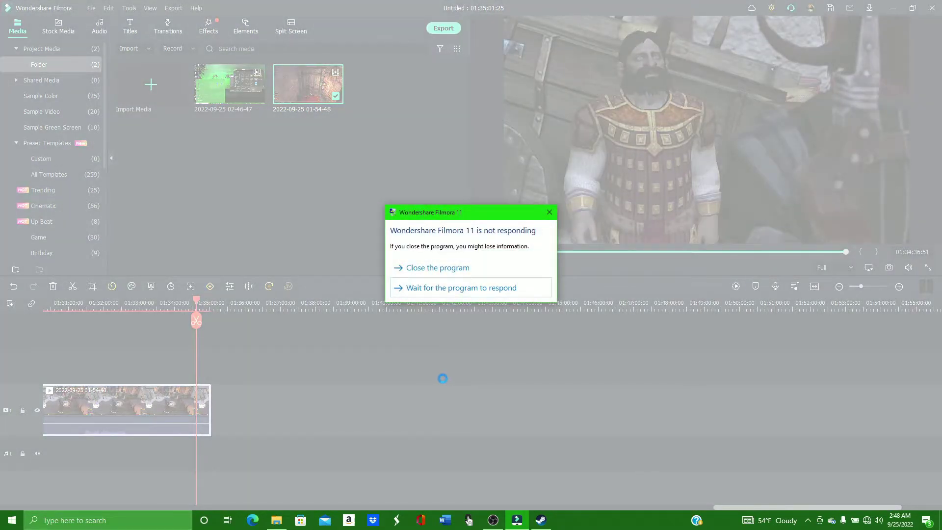
pyautogui.click(445, 293)
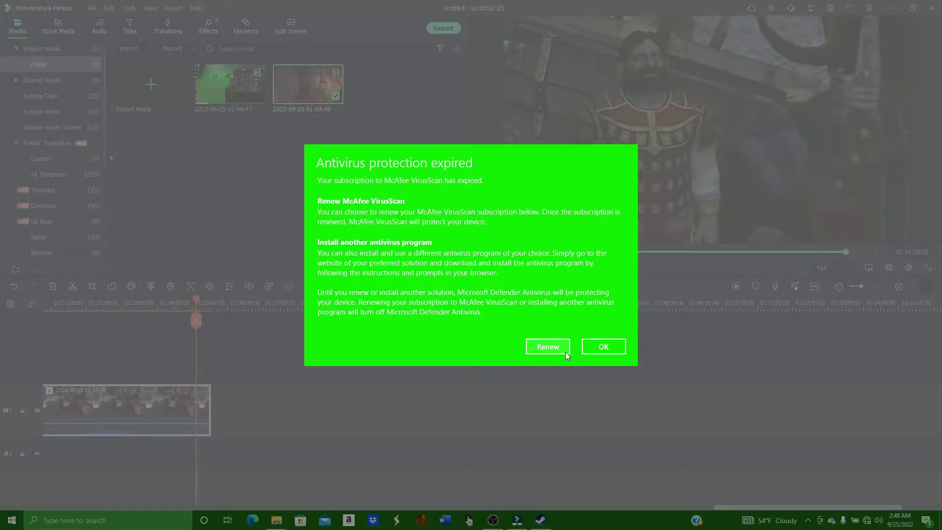
pyautogui.click(596, 348)
pyautogui.click(446, 289)
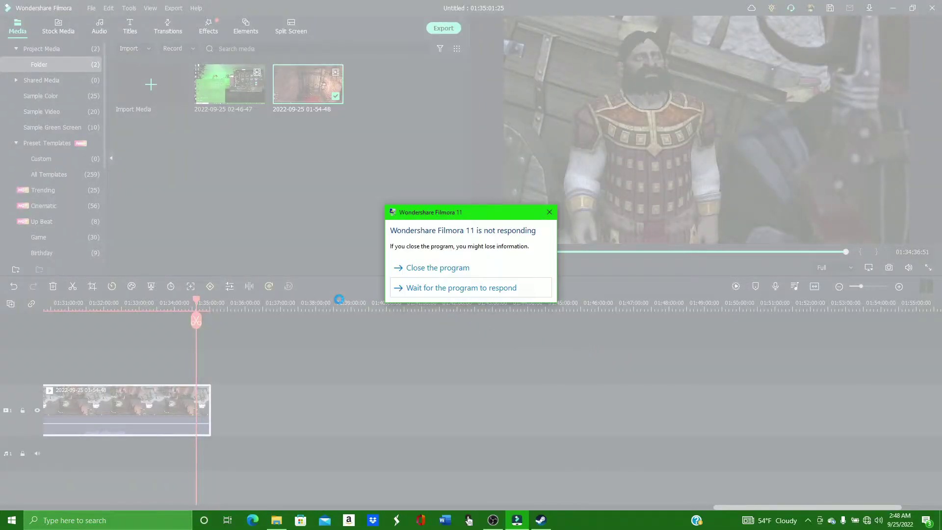
pyautogui.click(435, 268)
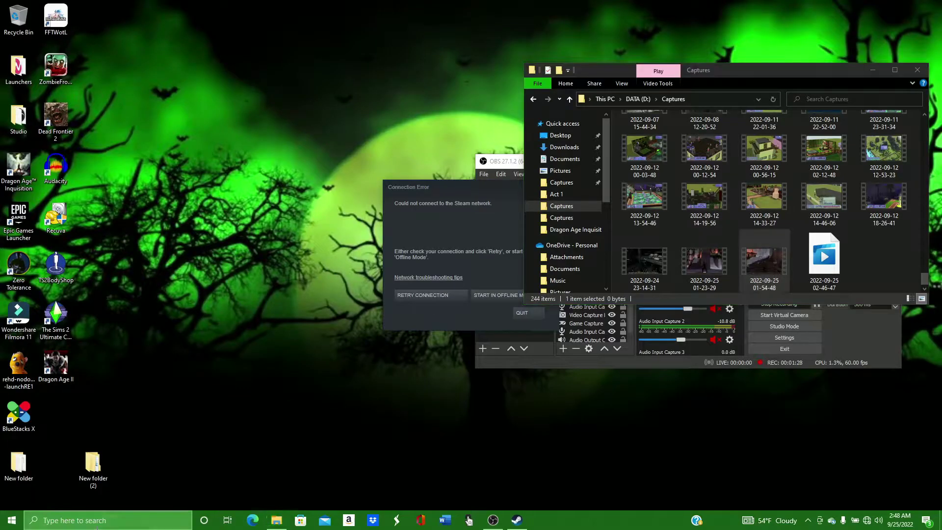
pyautogui.click(98, 520)
# - Relaunch Wondershare Filmora 11 and start a new empty project
pyautogui.click(104, 359)
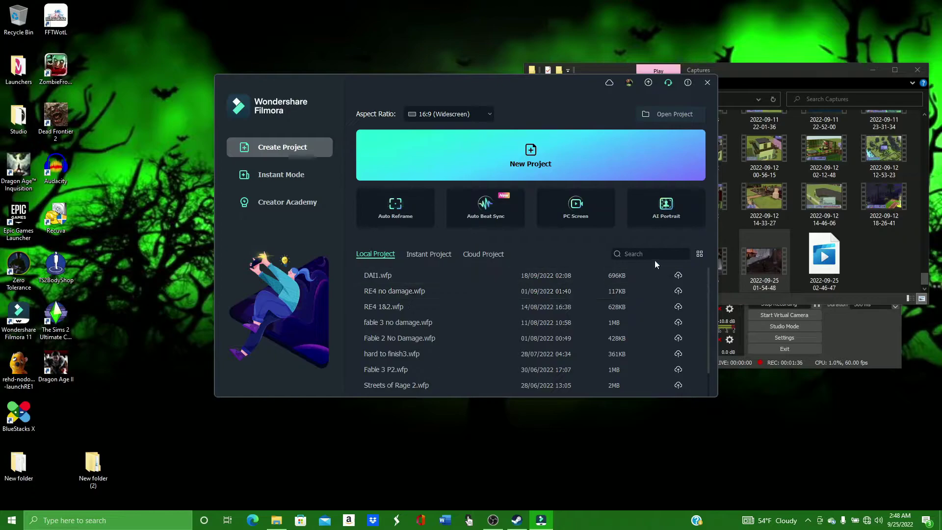
pyautogui.click(586, 177)
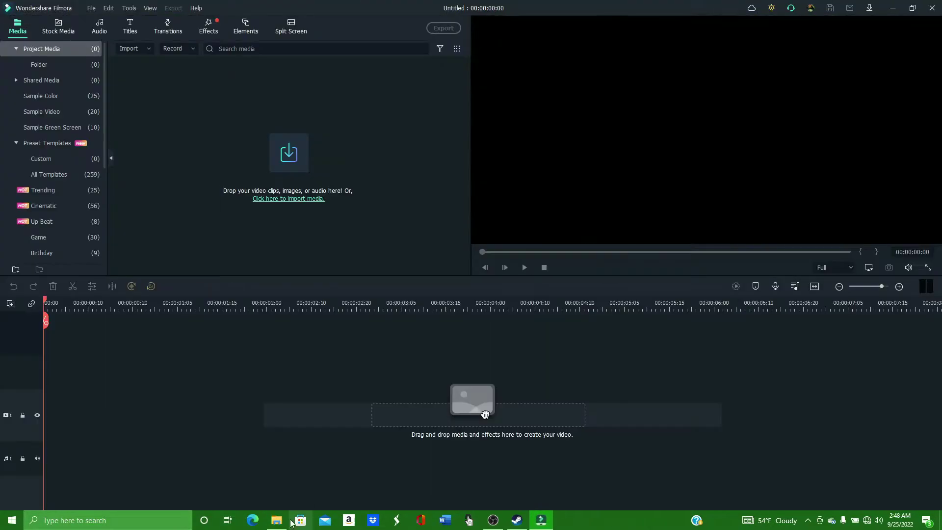
pyautogui.click(276, 520)
pyautogui.moveTo(760, 259); pyautogui.dragTo(288, 176)
pyautogui.moveTo(229, 84); pyautogui.dragTo(73, 409)
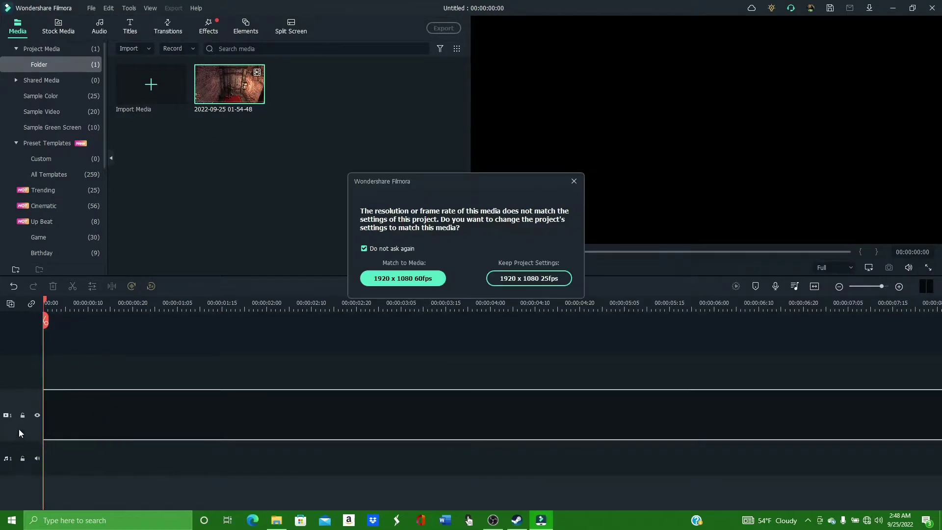
pyautogui.click(406, 278)
# - Zoom the timeline to fit and move the playhead to about 01:21:19
pyautogui.click(690, 303)
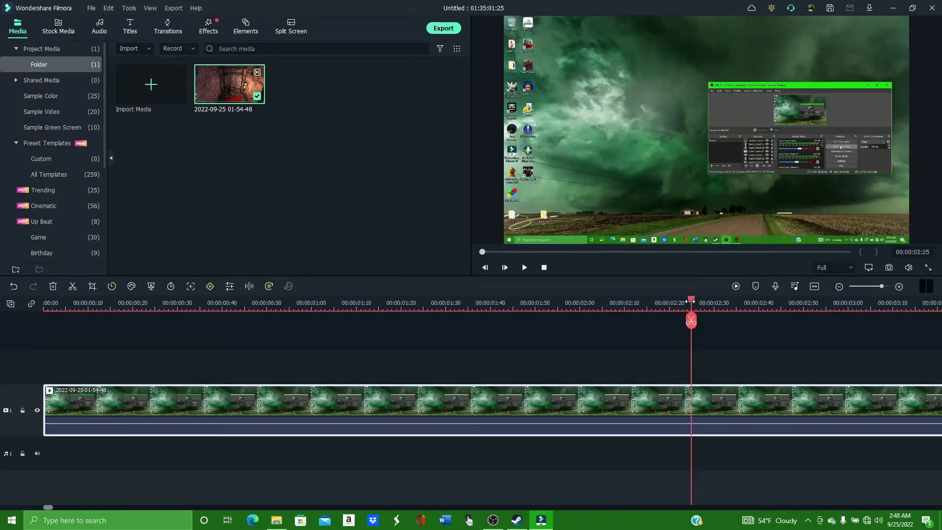
pyautogui.hotkey('shift', 'z')
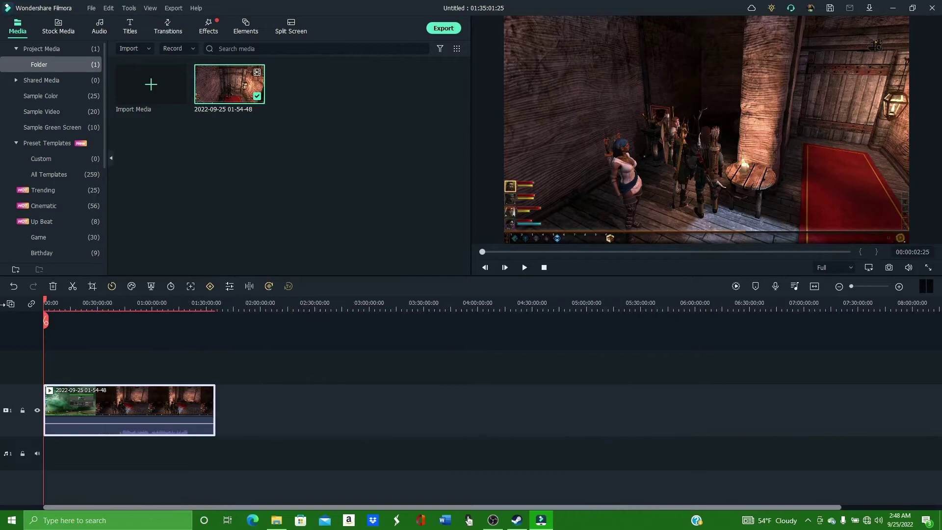
pyautogui.click(201, 303)
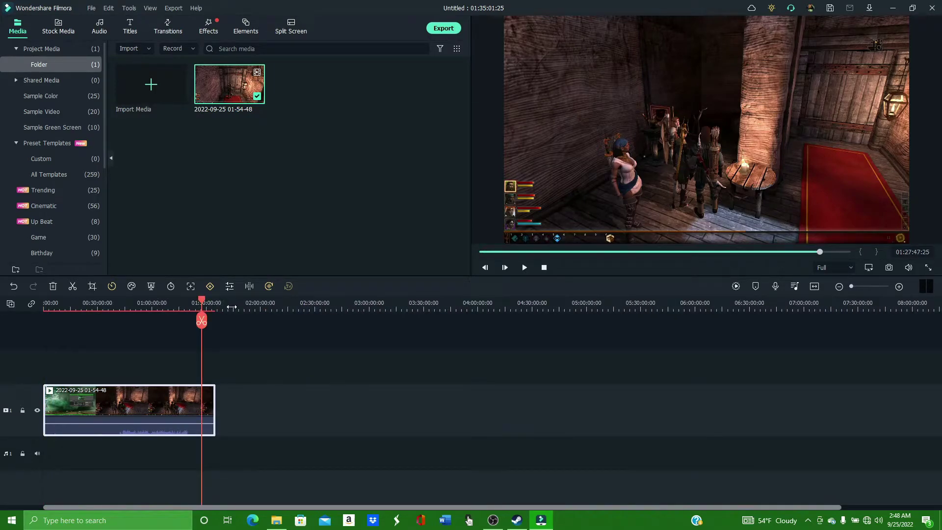
pyautogui.scroll(5, 232, 307)
pyautogui.moveTo(206, 304); pyautogui.dragTo(139, 317)
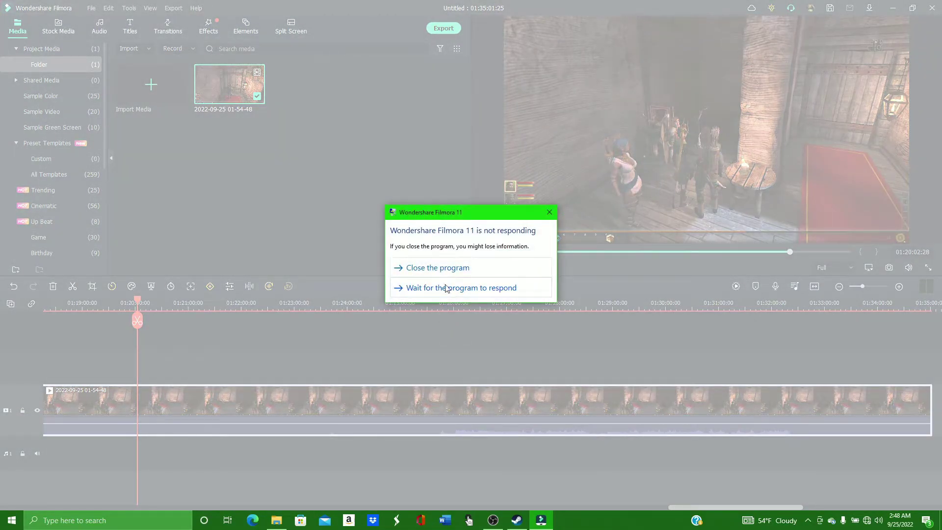
# - Close the hung editor and relaunch Wondershare Filmora 11 to its start window
pyautogui.click(446, 269)
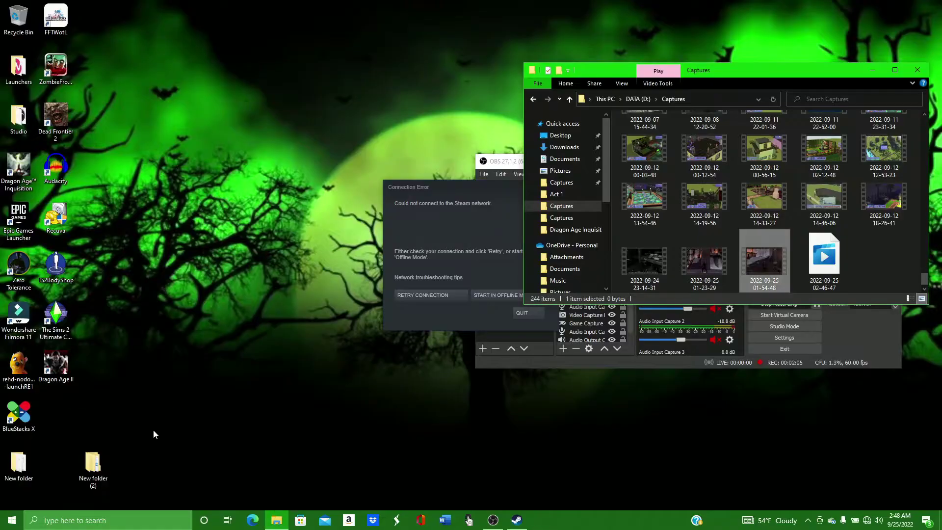
pyautogui.click(98, 519)
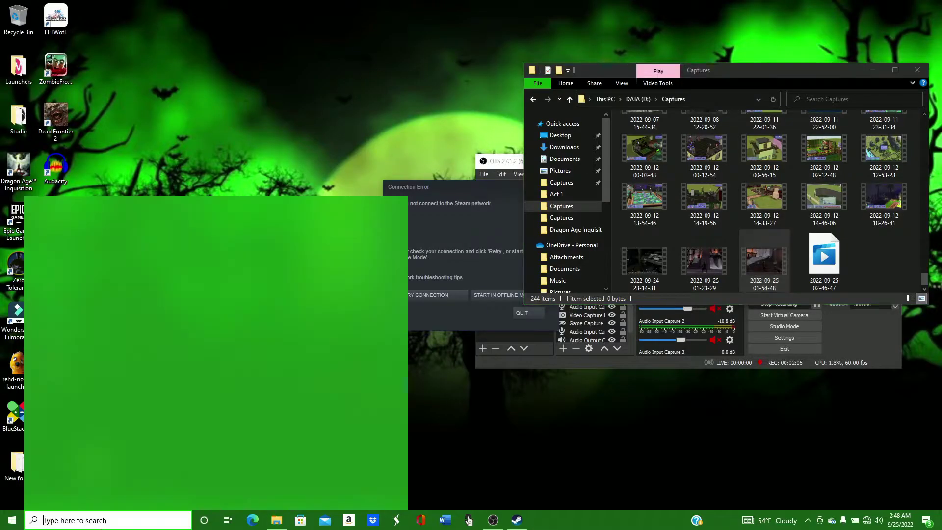
pyautogui.click(104, 358)
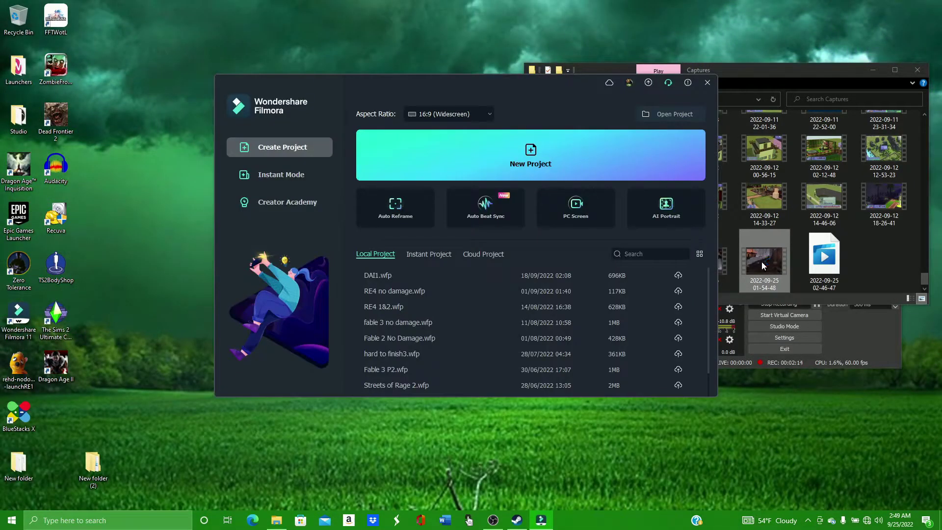
pyautogui.click(518, 161)
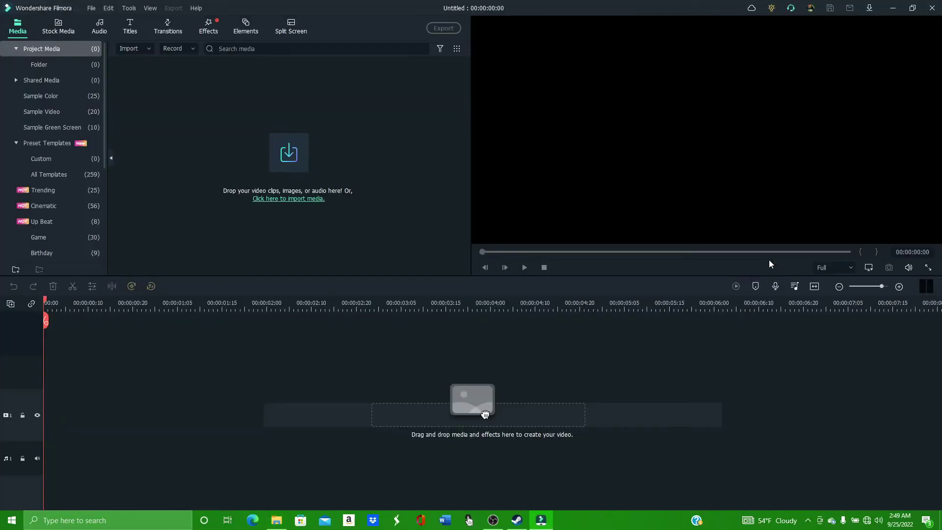
pyautogui.click(276, 520)
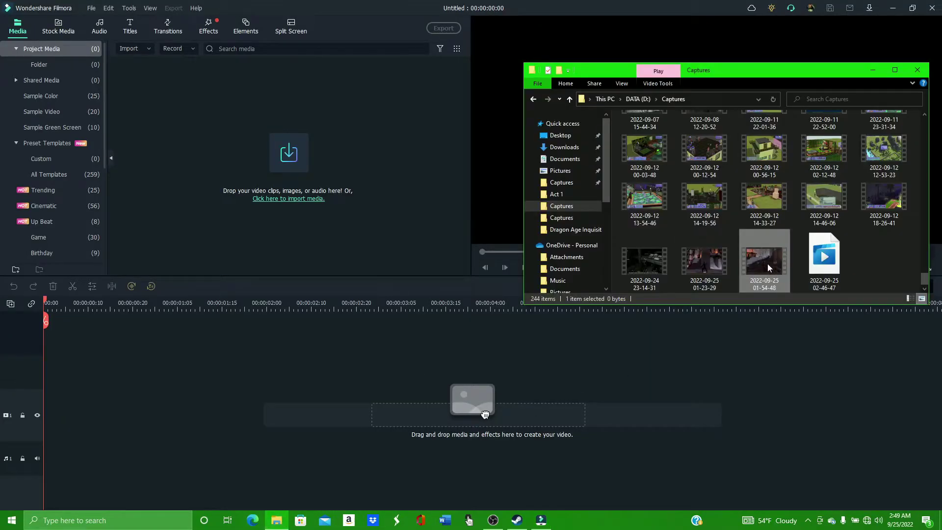
pyautogui.moveTo(767, 265); pyautogui.dragTo(336, 147)
pyautogui.moveTo(255, 96); pyautogui.dragTo(125, 387)
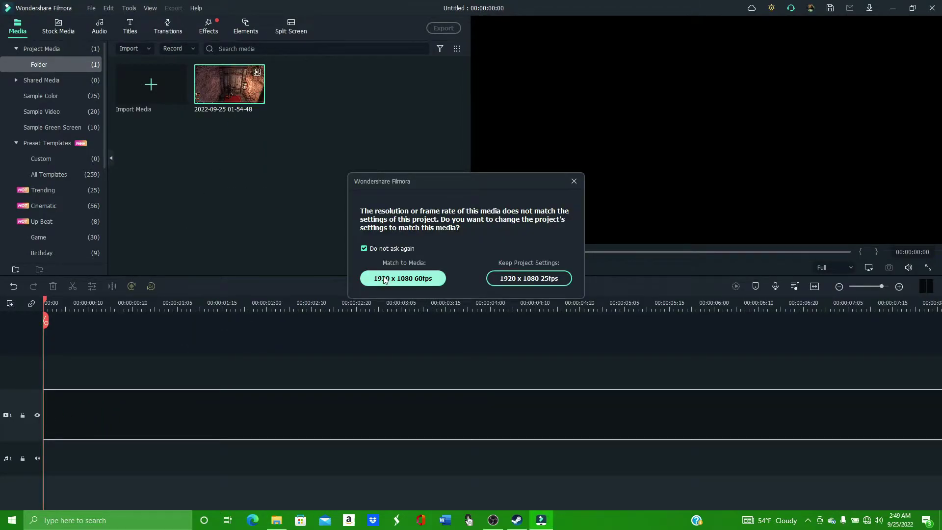
pyautogui.click(384, 278)
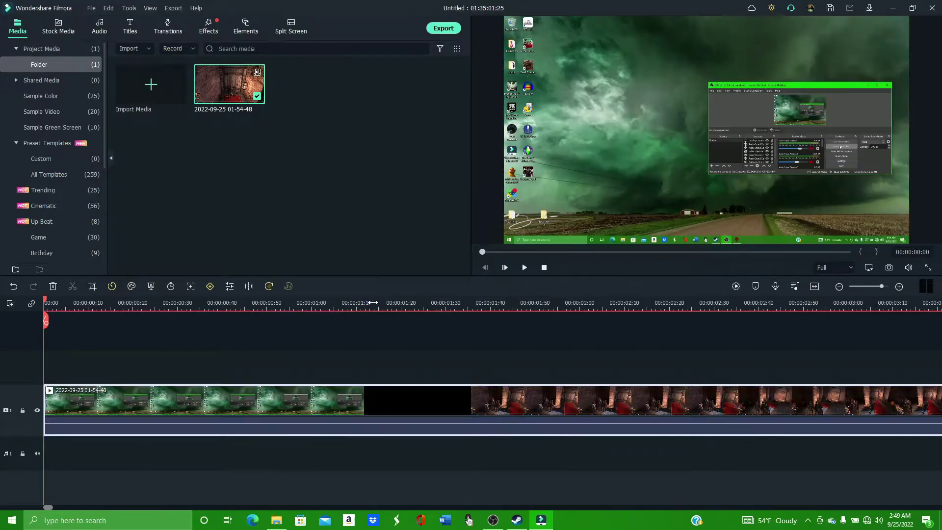
# - Scrub through the clip and park the playhead at about 00:19:39
pyautogui.click(372, 303)
pyautogui.moveTo(374, 300); pyautogui.dragTo(935, 441)
pyautogui.click(46, 302)
pyautogui.scroll(-10, 45, 303)
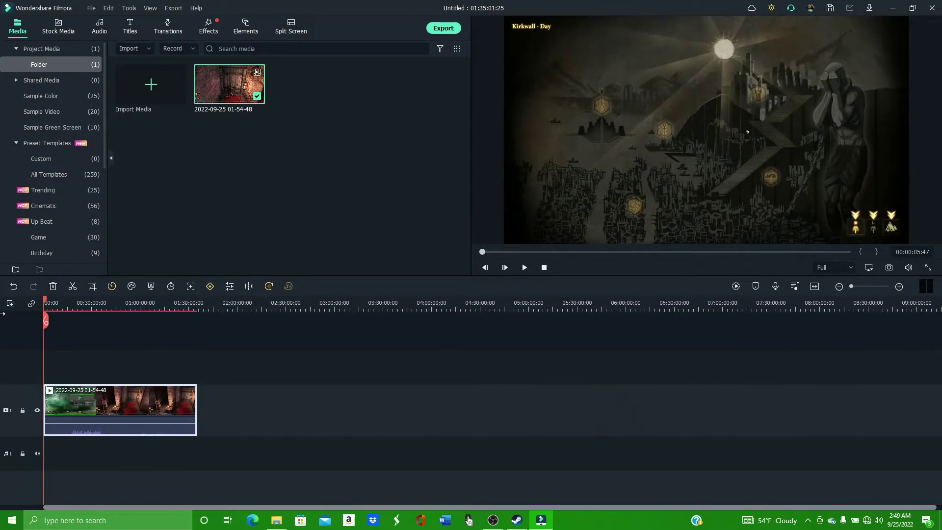
pyautogui.moveTo(46, 302); pyautogui.dragTo(72, 324)
pyautogui.click(173, 8)
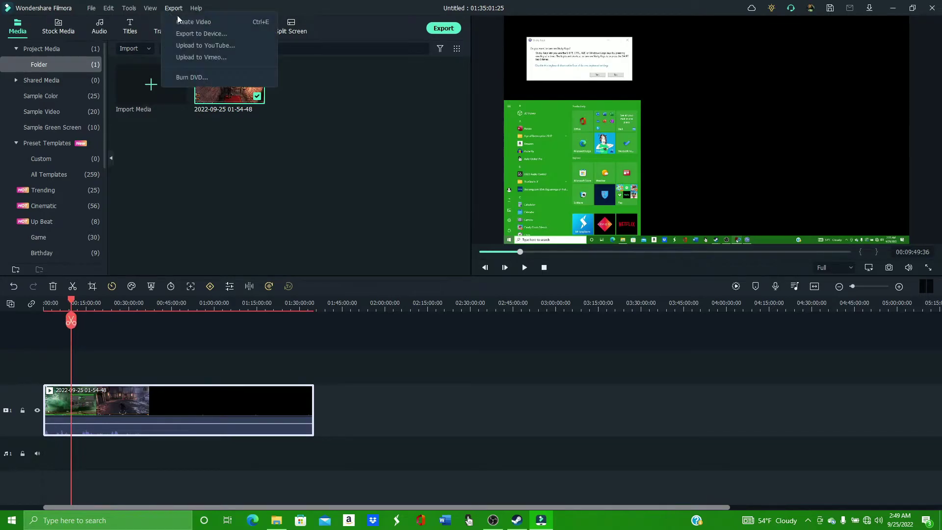
pyautogui.click(202, 24)
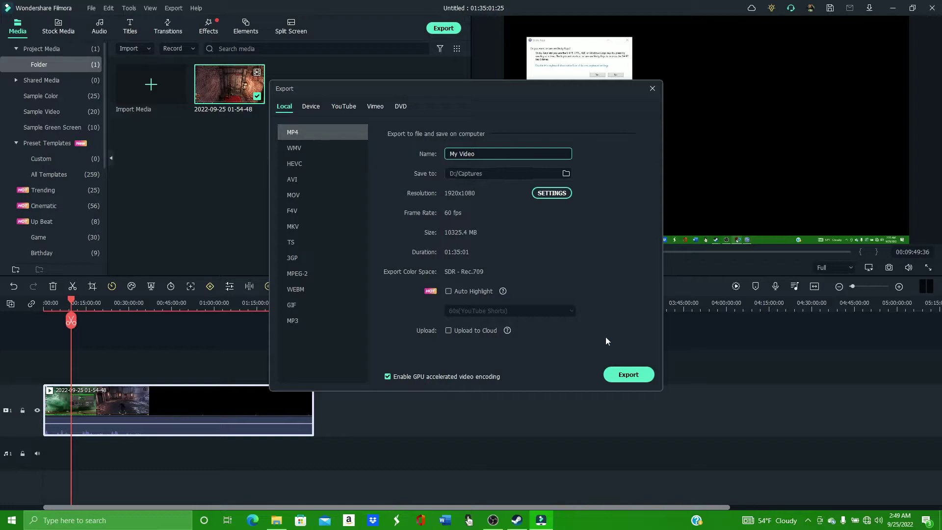
pyautogui.click(628, 374)
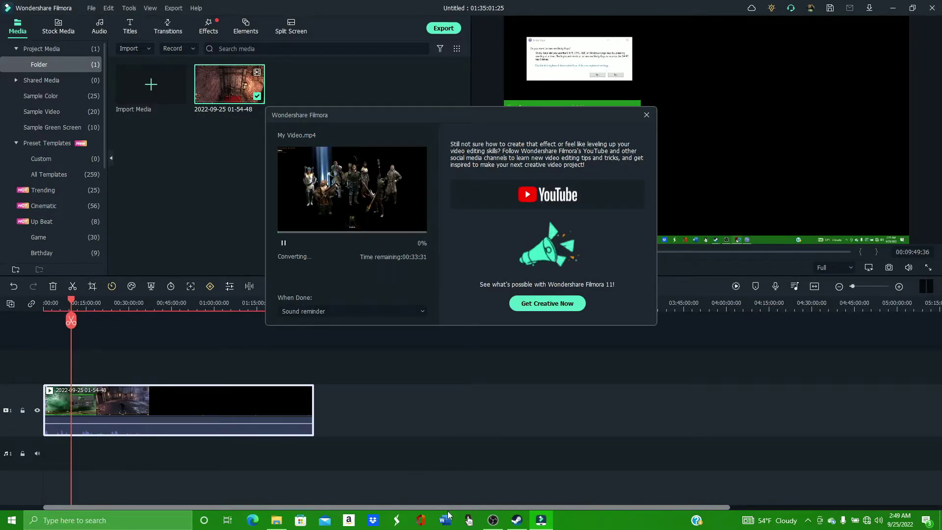
pyautogui.moveTo(492, 522)
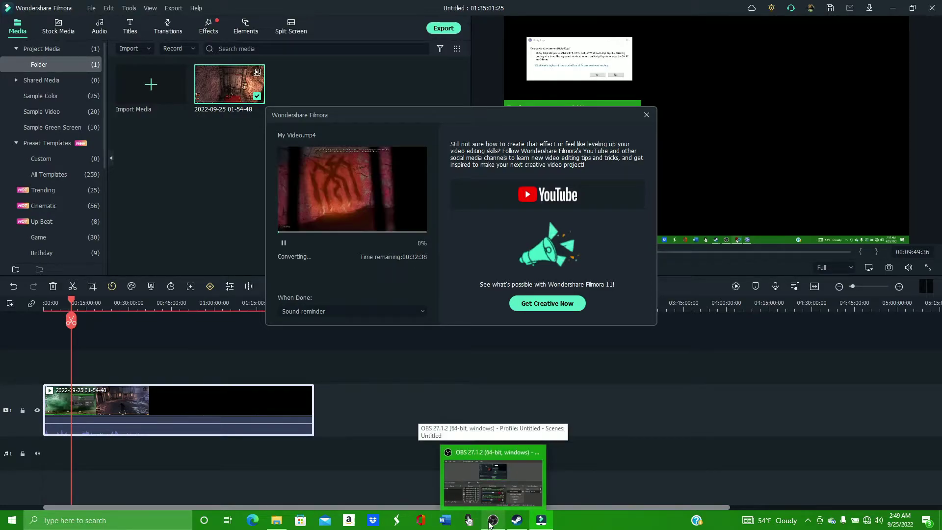
pyautogui.click(495, 483)
pyautogui.click(781, 305)
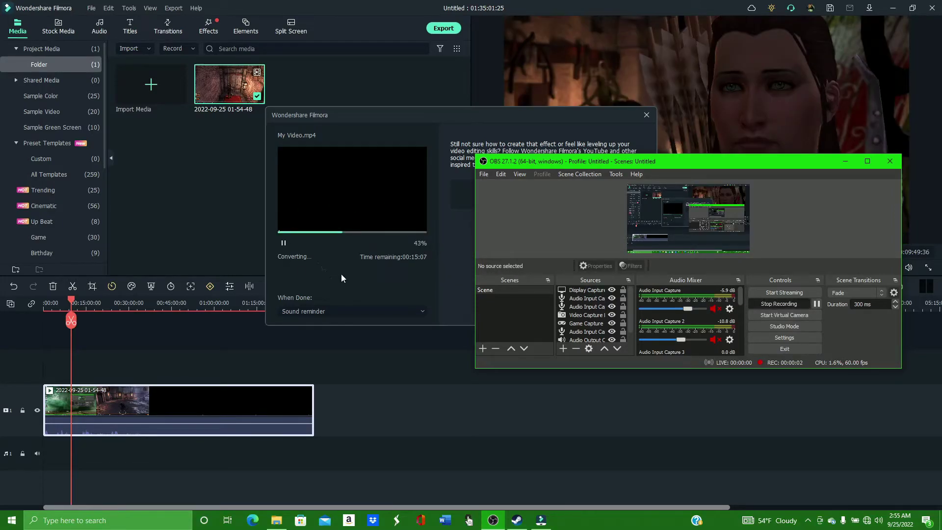
pyautogui.click(461, 260)
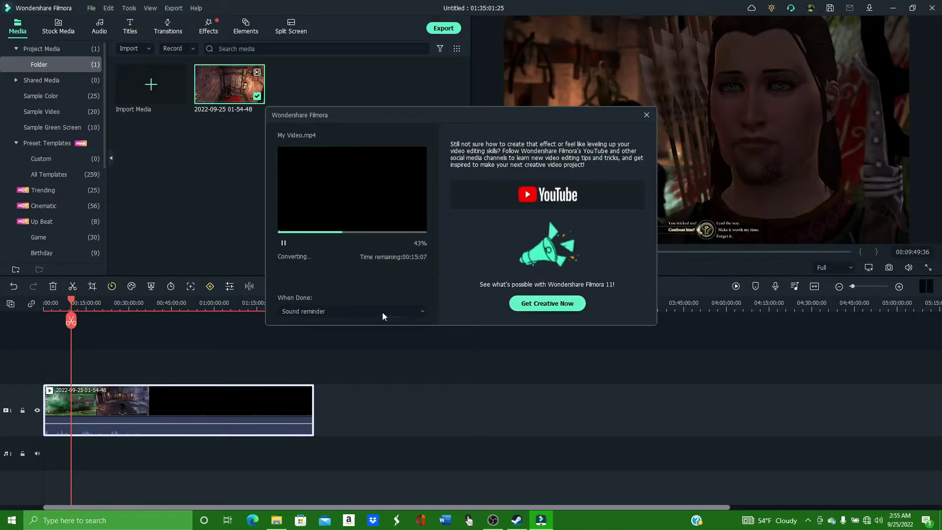
pyautogui.click(647, 115)
pyautogui.click(484, 230)
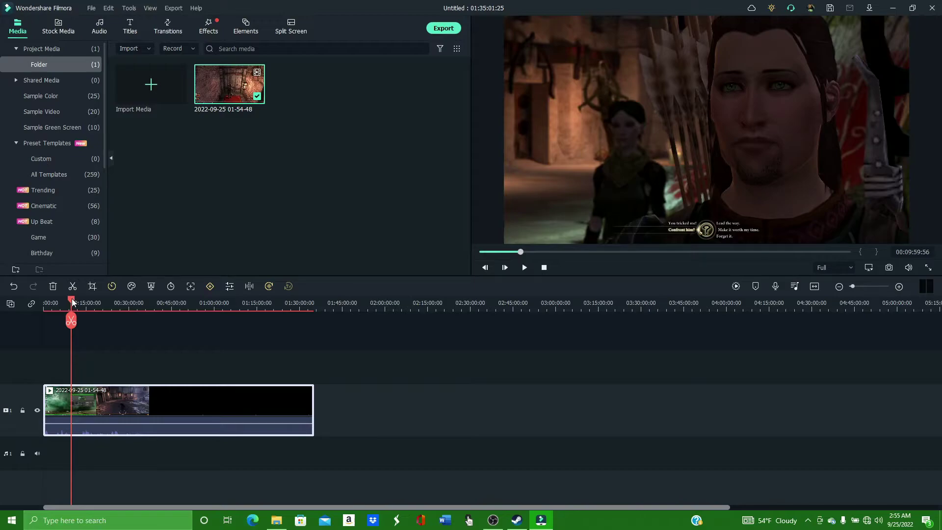
# - Split the clip at 00:36:12, delete everything after it, and open Export > Create Video
pyautogui.moveTo(71, 302); pyautogui.dragTo(92, 301)
pyautogui.moveTo(101, 301); pyautogui.dragTo(146, 294)
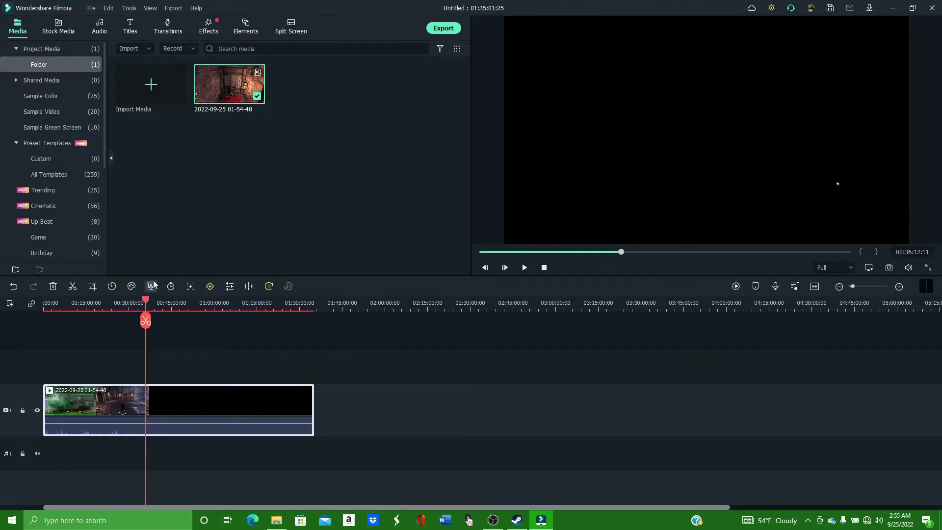
pyautogui.hotkey('ctrl', 'b')
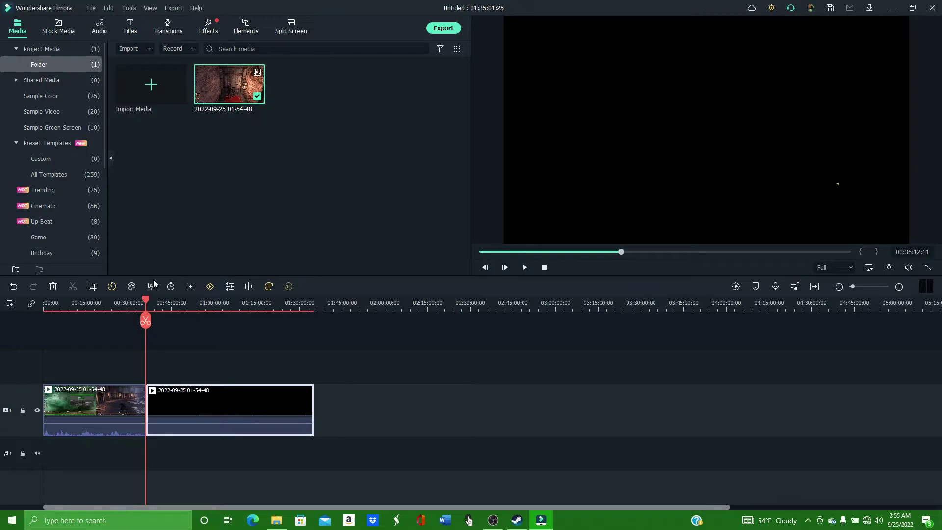
pyautogui.press('Delete')
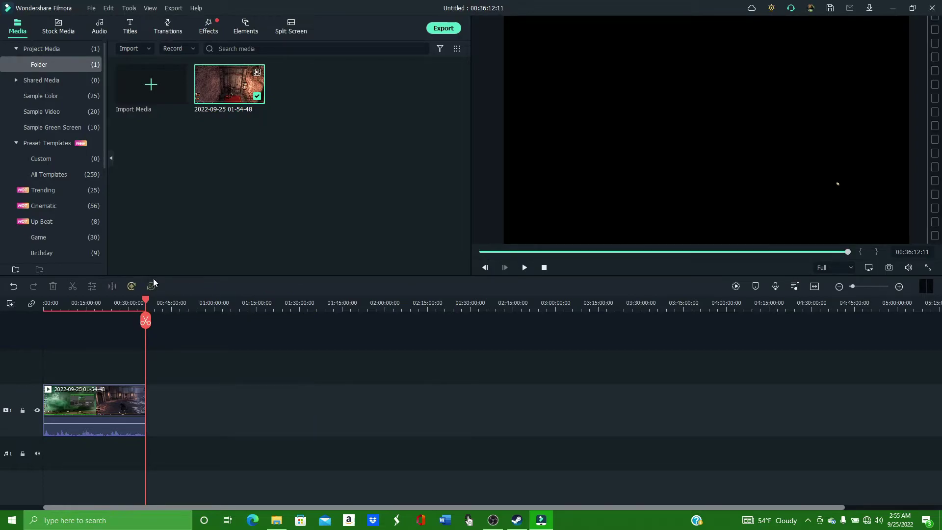
pyautogui.click(175, 7)
pyautogui.click(183, 21)
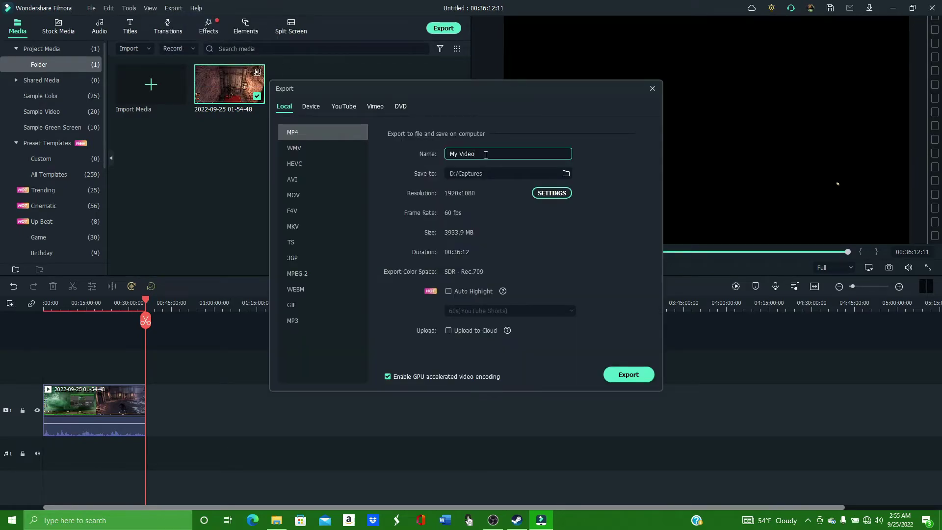
# - Export the trimmed project as My Video.mp4 and open its containing Captures folder
pyautogui.click(617, 376)
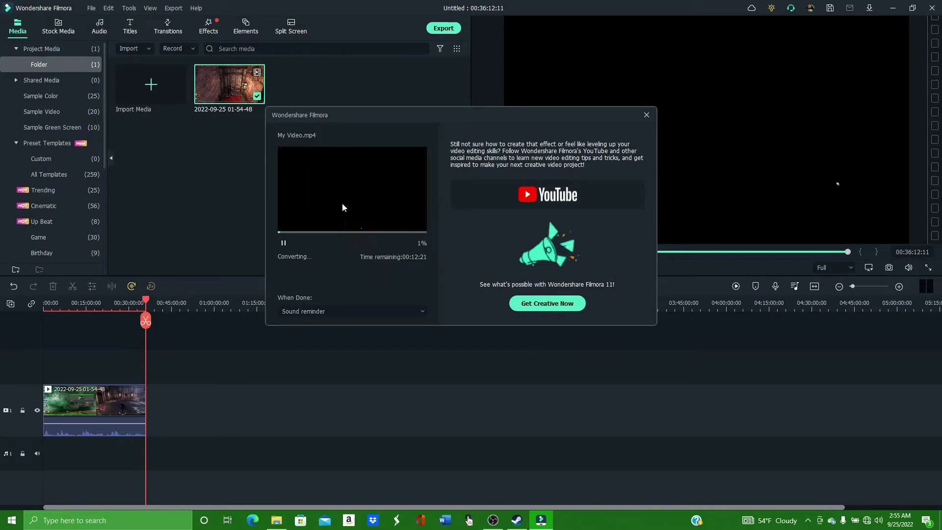
pyautogui.click(493, 519)
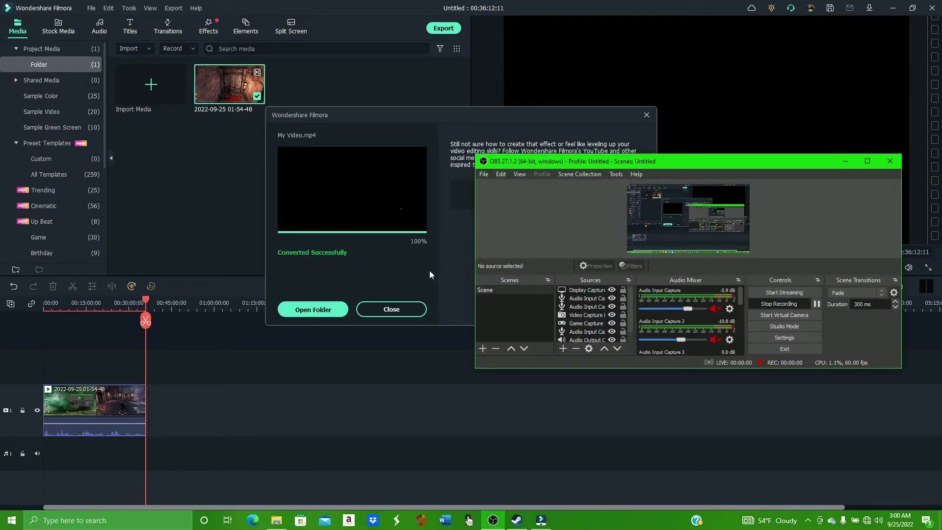
pyautogui.click(388, 288)
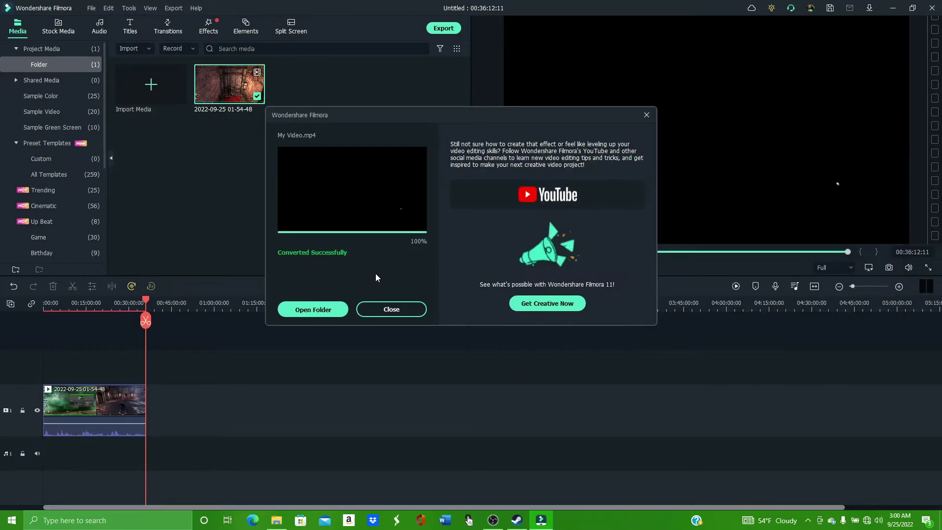
pyautogui.click(332, 308)
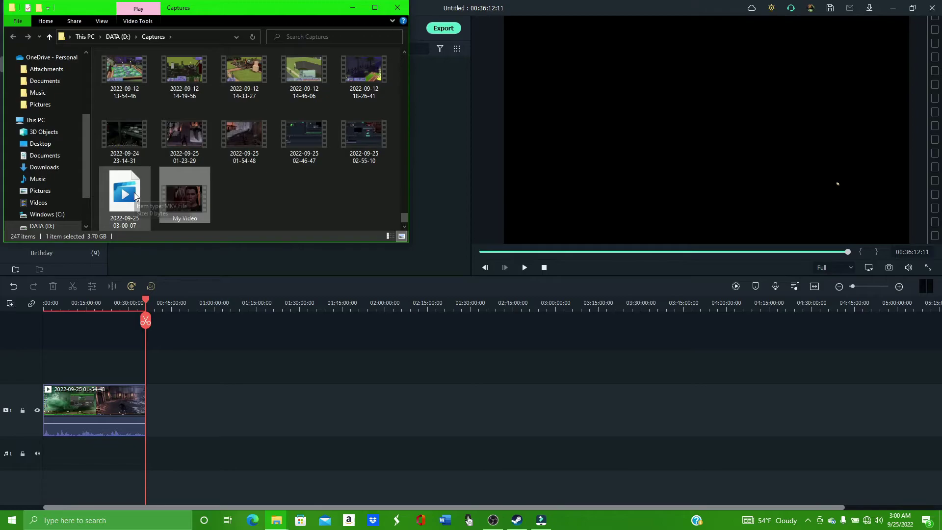
# - Play My Video in Movies & TV, skipping ahead through 0:02:09, 0:08:55, 0:14:50, 0:19:12 to 0:27:41
pyautogui.doubleClick(186, 199)
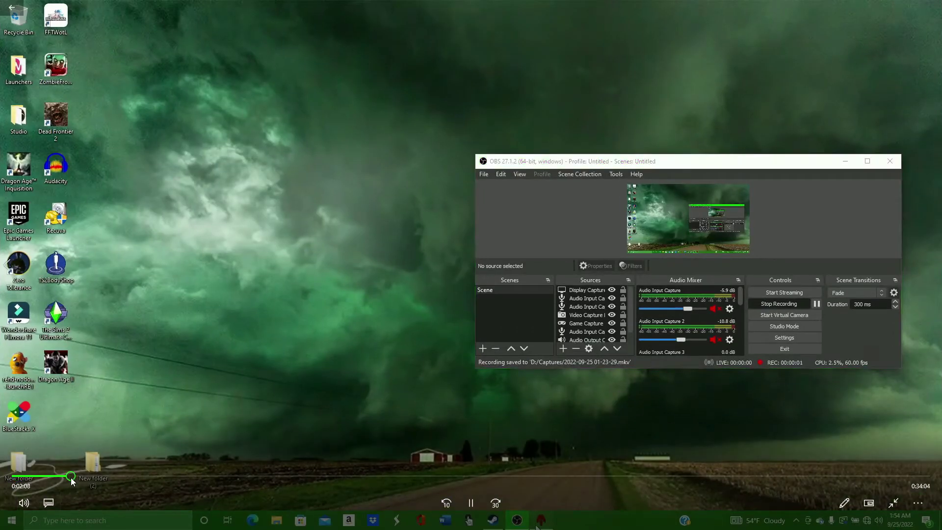
pyautogui.click(72, 477)
pyautogui.click(201, 477)
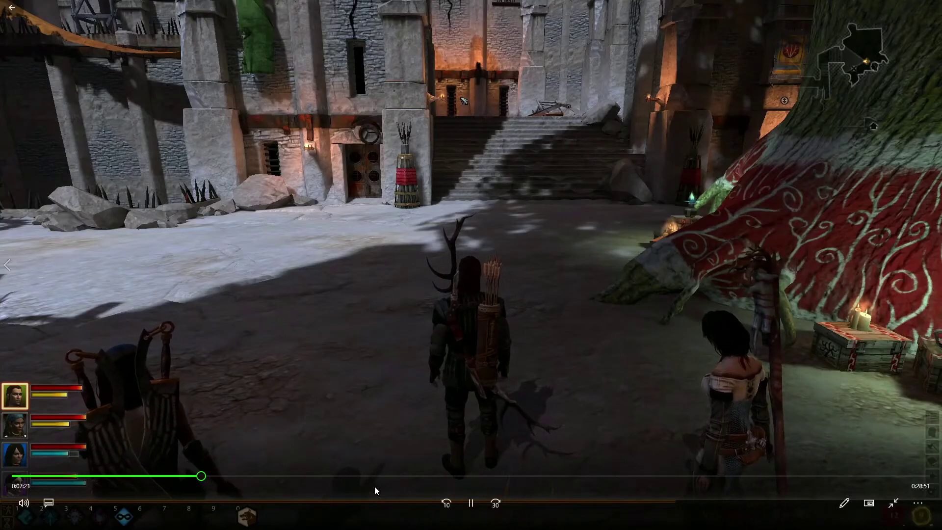
pyautogui.click(240, 476)
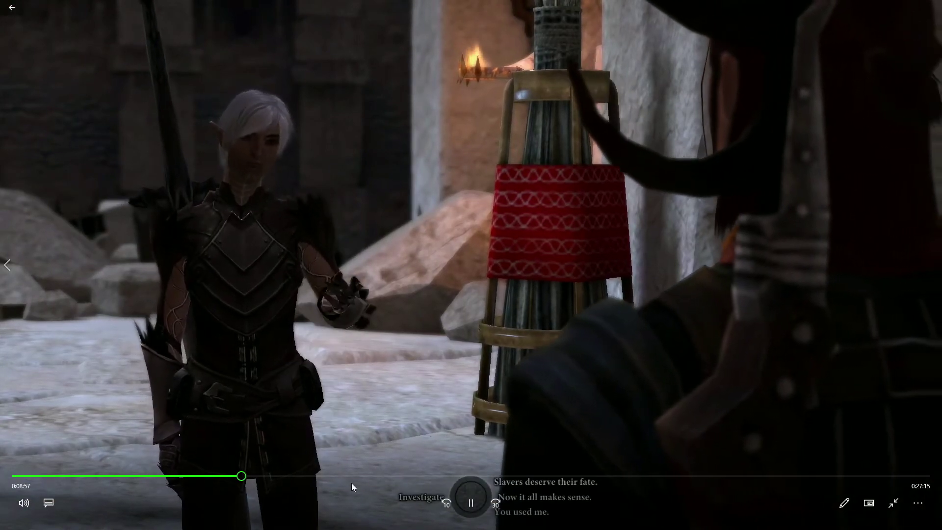
pyautogui.click(390, 475)
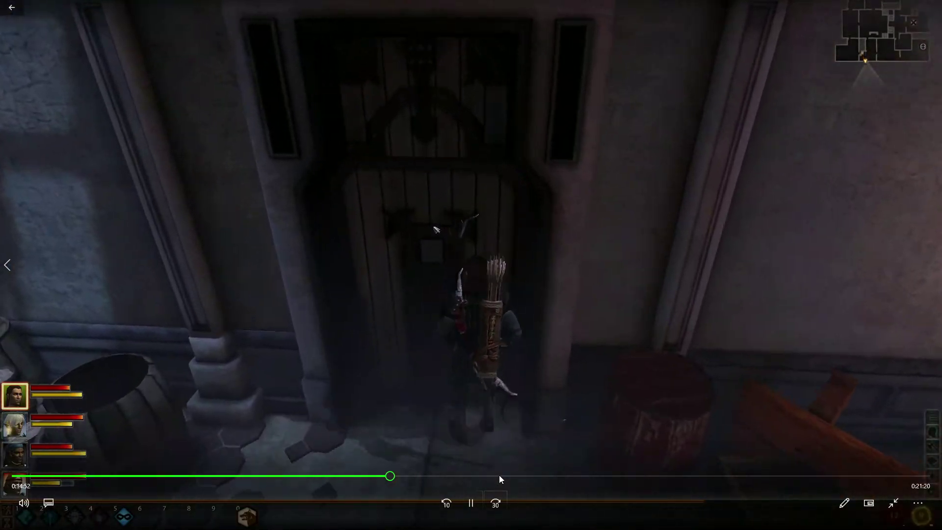
pyautogui.click(499, 475)
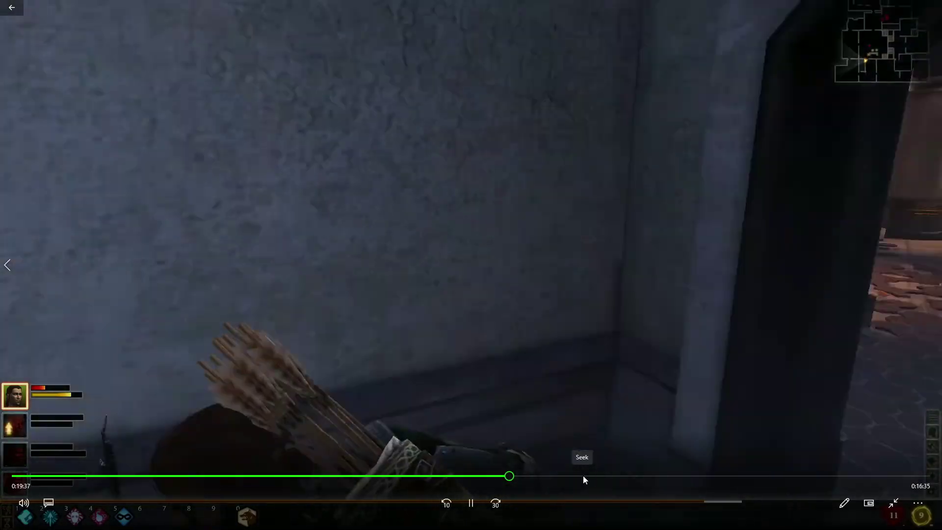
pyautogui.click(583, 475)
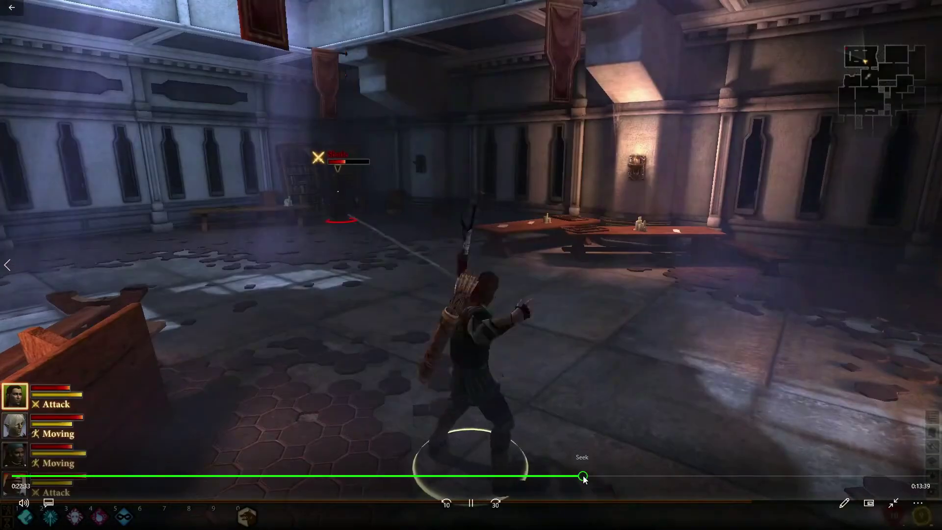
pyautogui.click(711, 475)
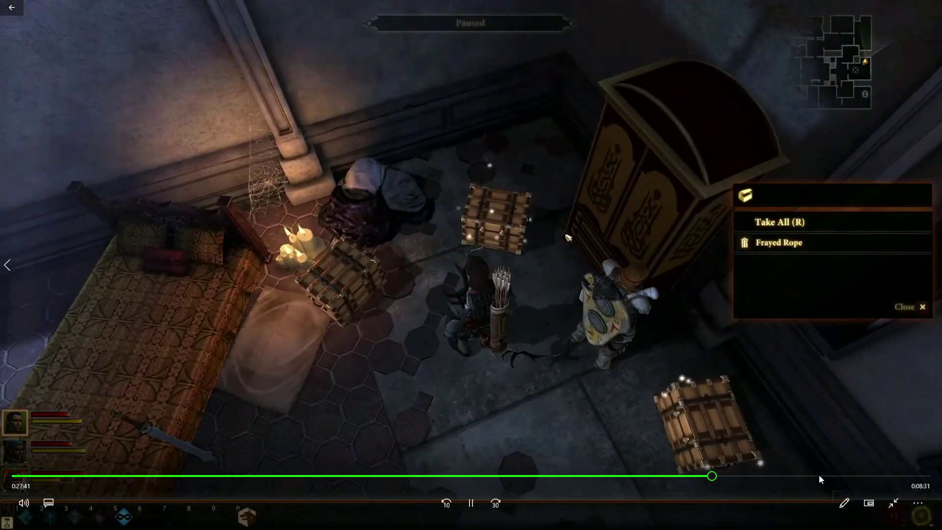